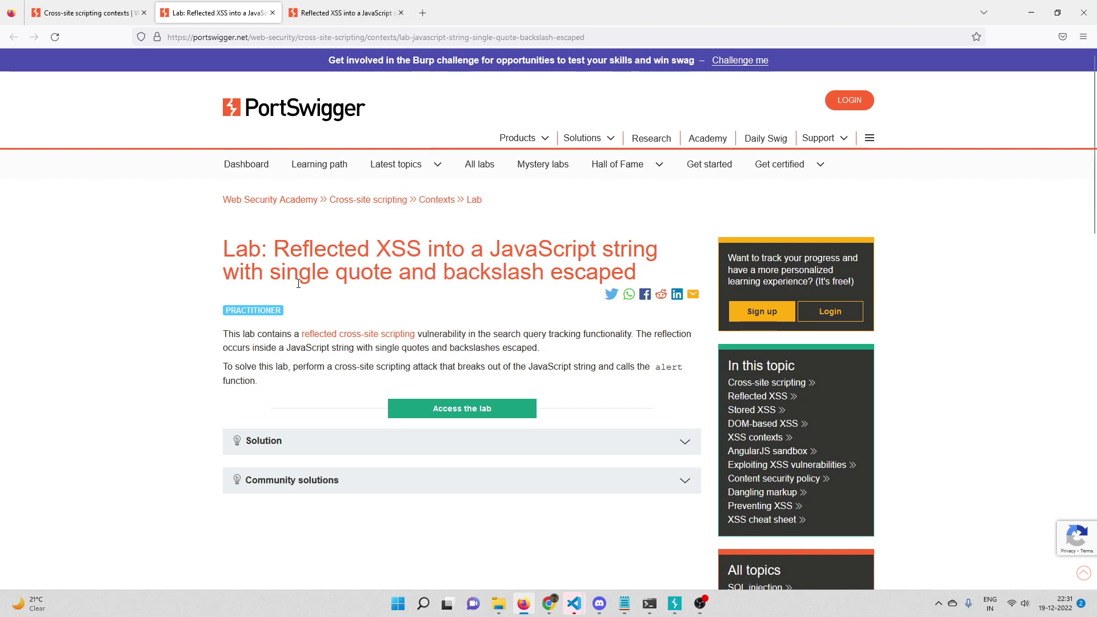
# Highlight the lab's vulnerability description and its alert-function solving instructions.
pyautogui.moveTo(293, 337)
pyautogui.mouseDown()
pyautogui.moveTo(572, 347)
pyautogui.moveTo(351, 346)
pyautogui.mouseUp()
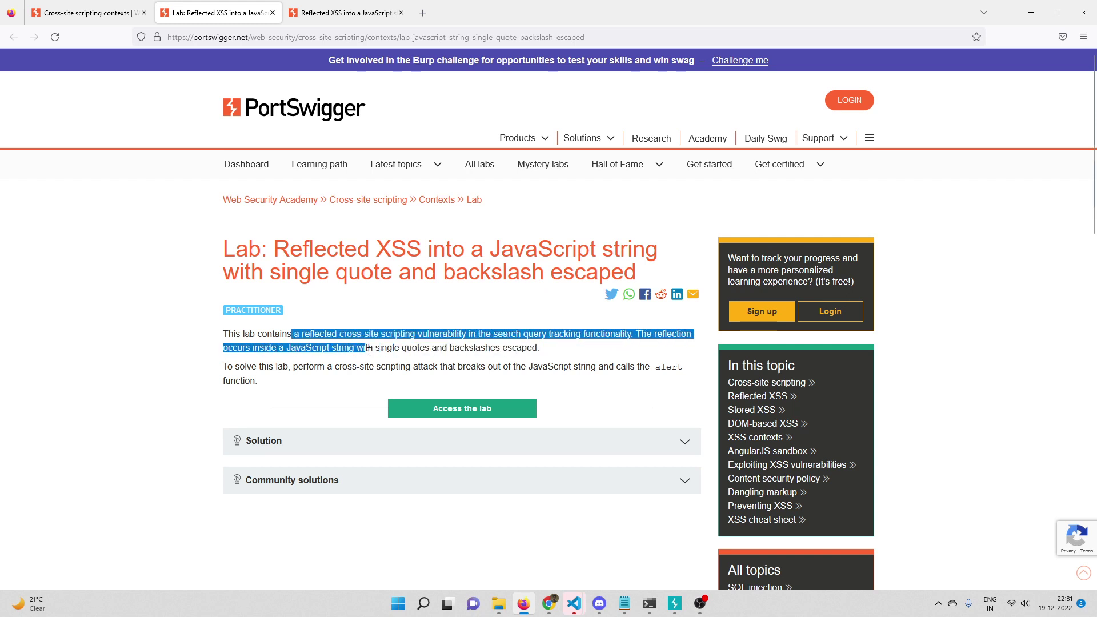
pyautogui.moveTo(351, 346); pyautogui.dragTo(540, 350)
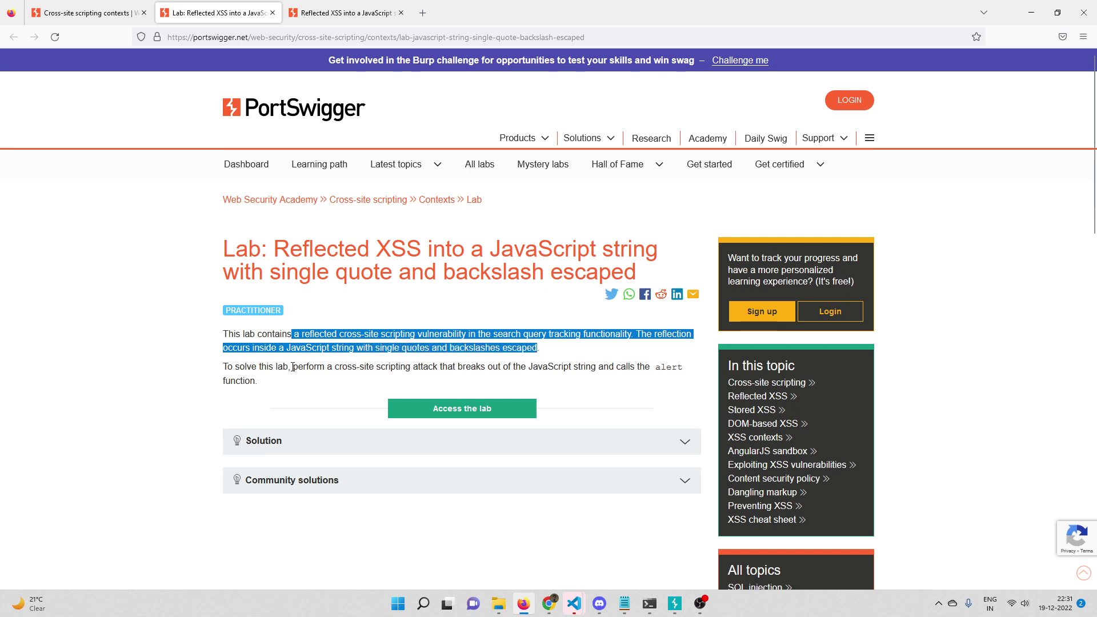
pyautogui.moveTo(293, 368); pyautogui.dragTo(681, 367)
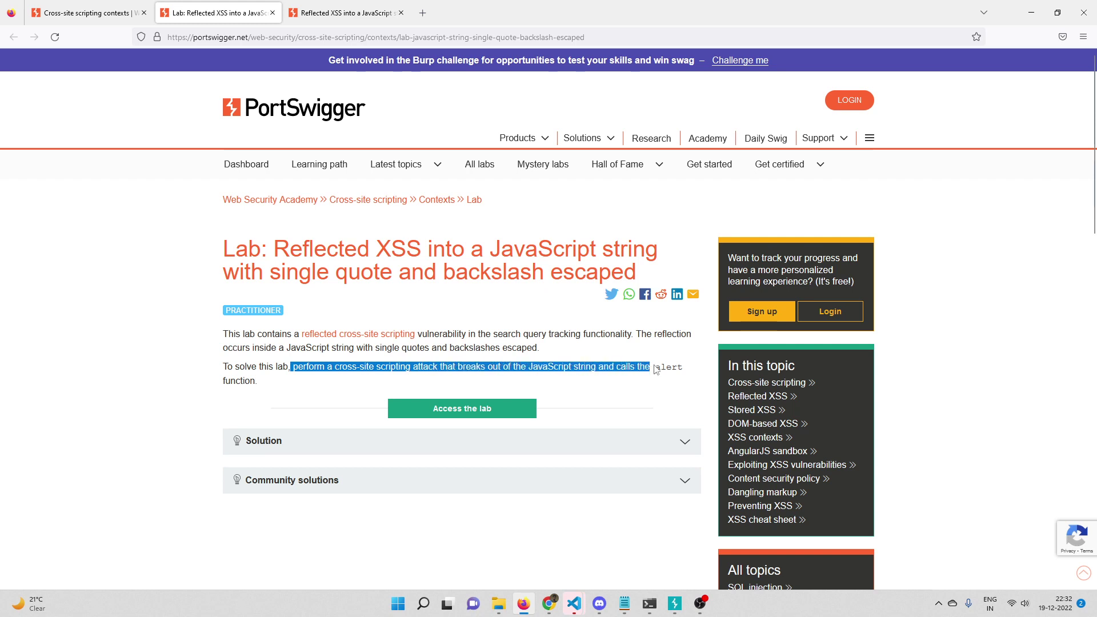
pyautogui.moveTo(680, 367); pyautogui.dragTo(280, 383)
pyautogui.click(144, 319)
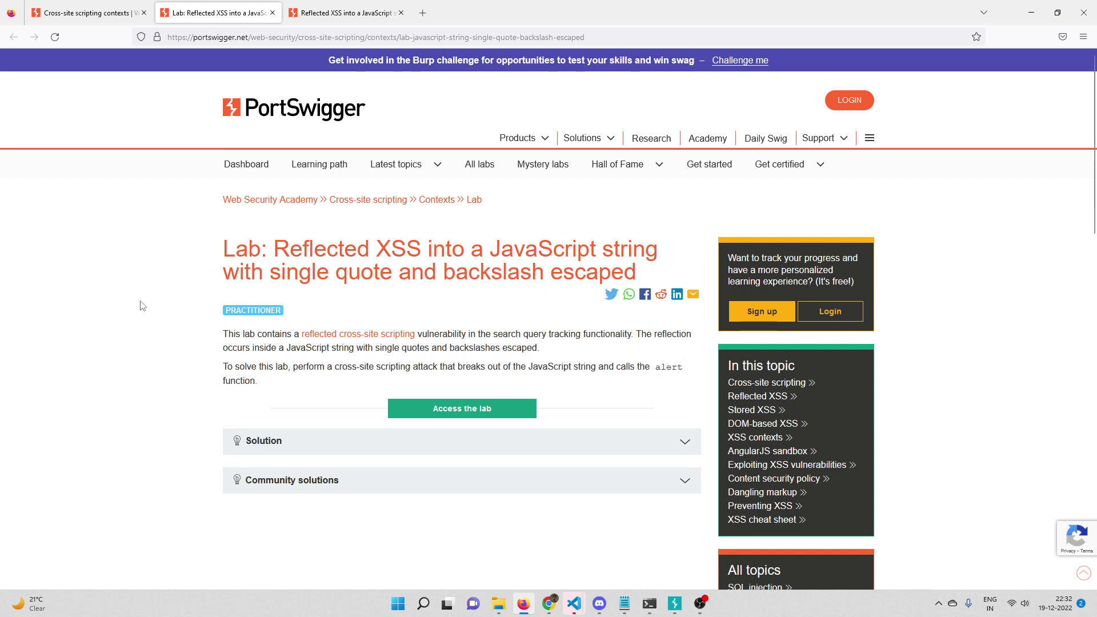
# Run a test search for '<codeverd' on the lab blog.
pyautogui.click(339, 12)
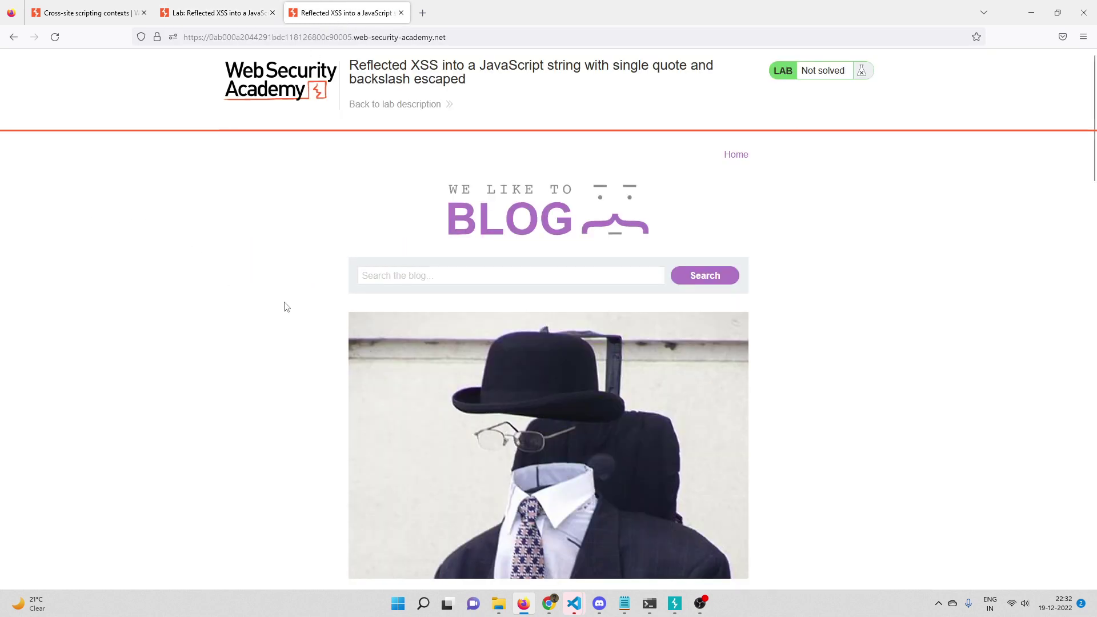
pyautogui.click(385, 277)
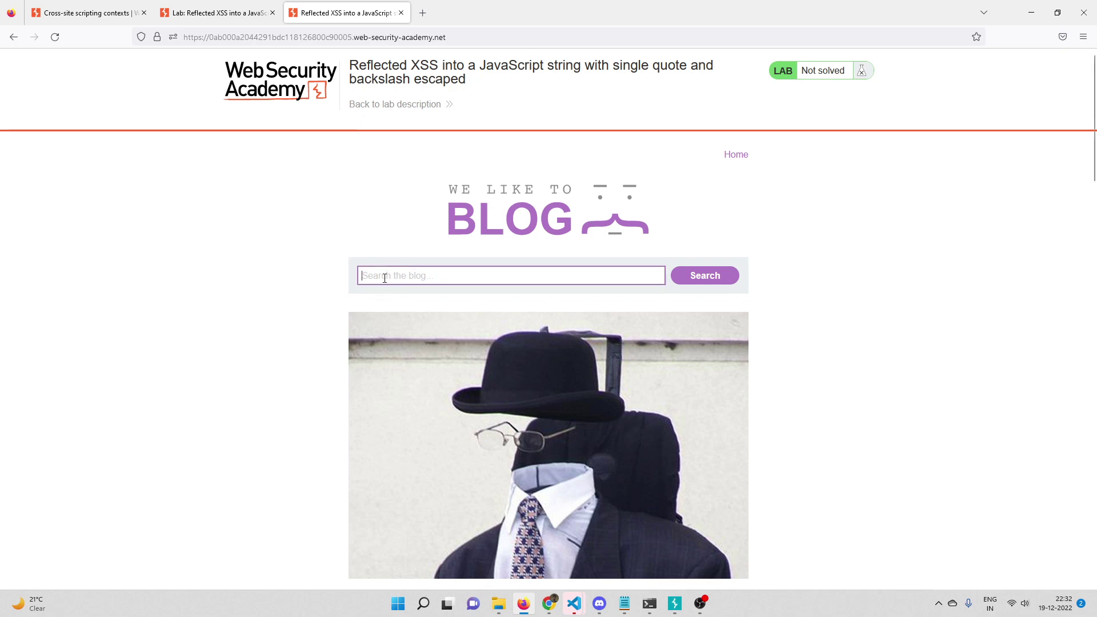
pyautogui.write('<')
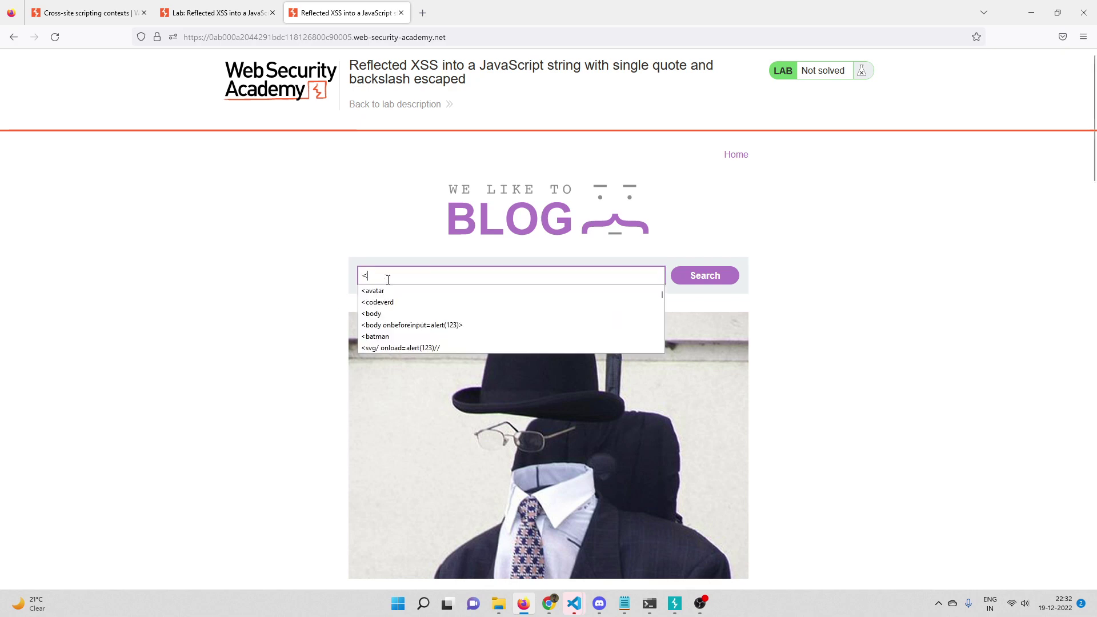
pyautogui.write('codeverd')
pyautogui.press('Return')
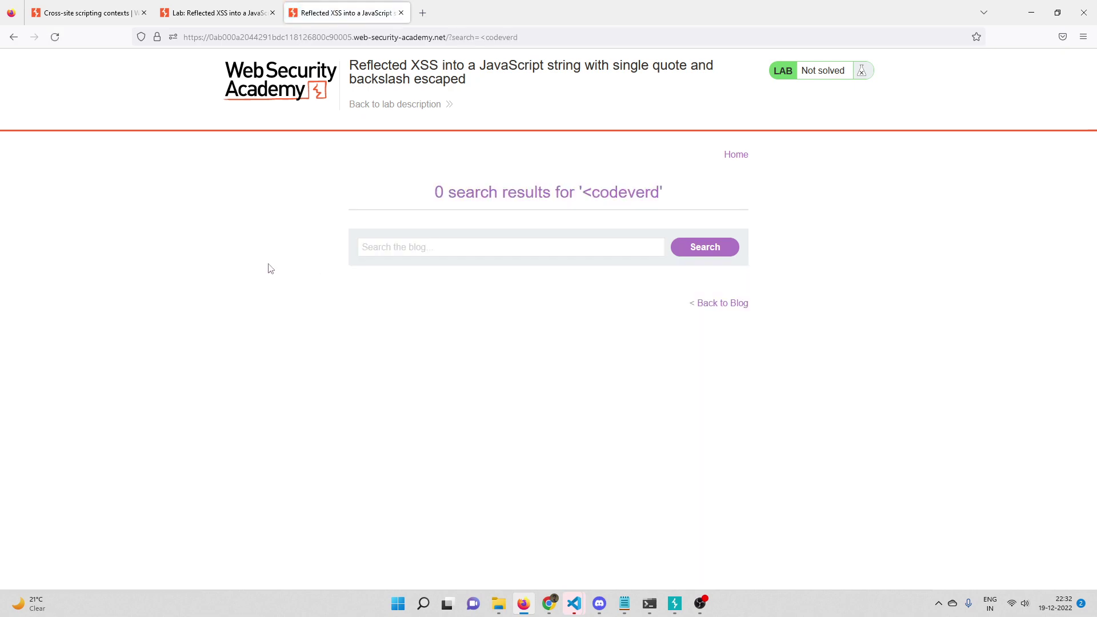
# Search the results page source for 'codeverd', noting the escaped &lt match.
pyautogui.hotkey('ctrl', 'u')
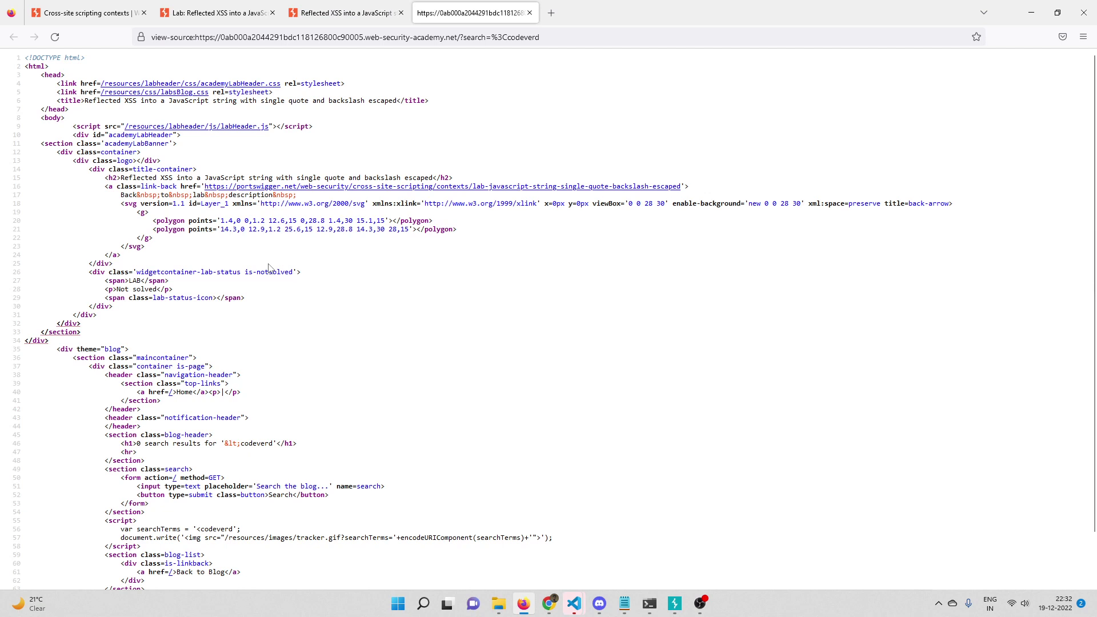
pyautogui.hotkey('ctrl', 'f')
pyautogui.write('codeverd')
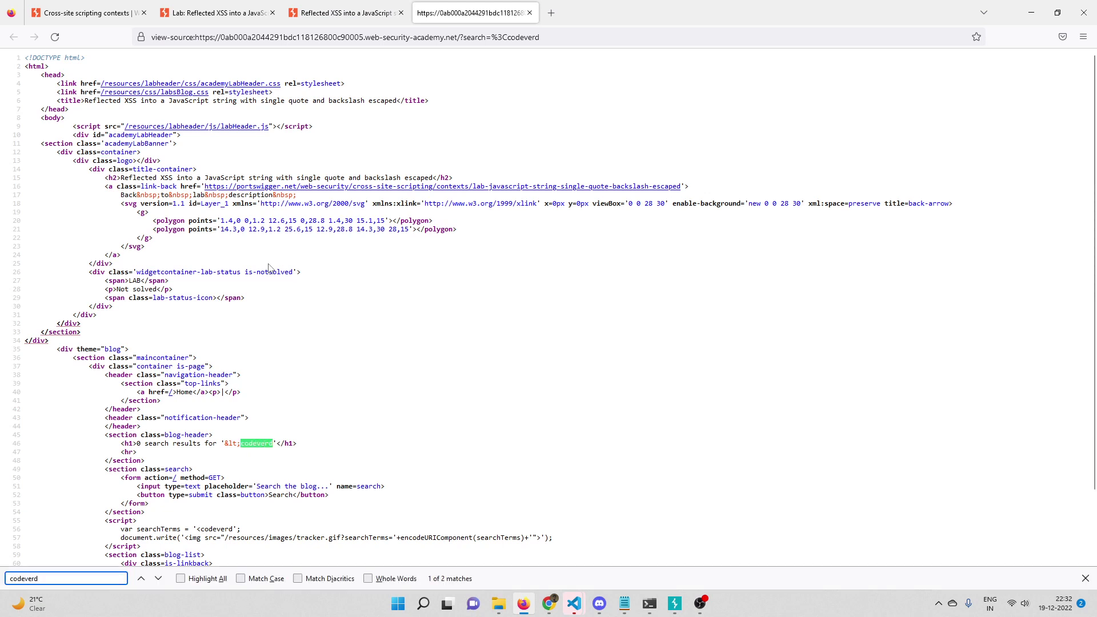
pyautogui.scroll(-3, 268, 266)
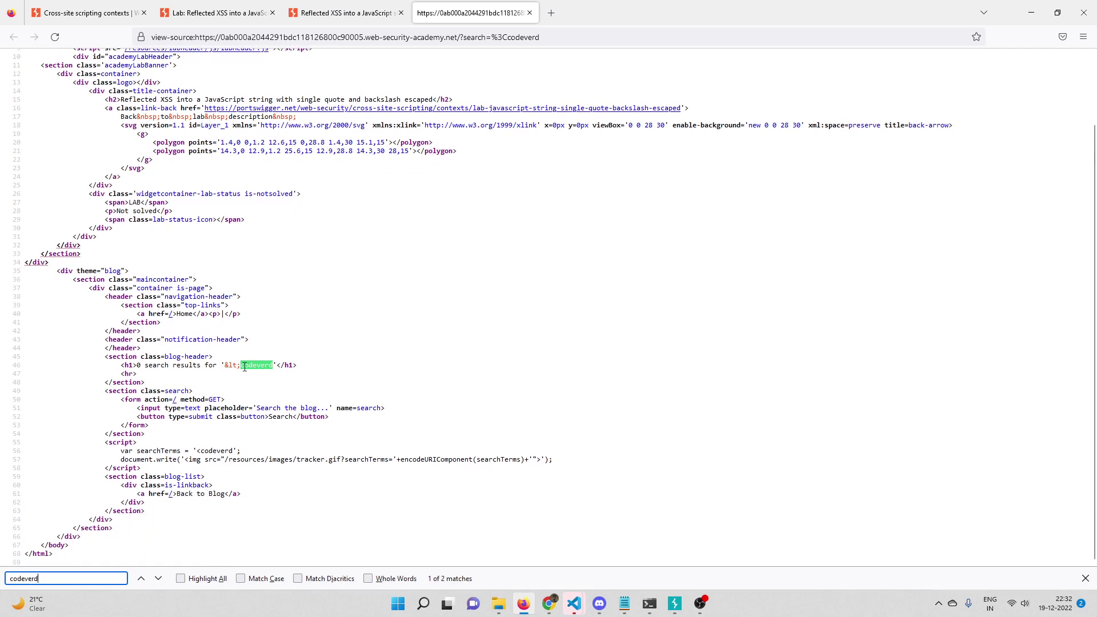
pyautogui.moveTo(225, 365); pyautogui.dragTo(239, 365)
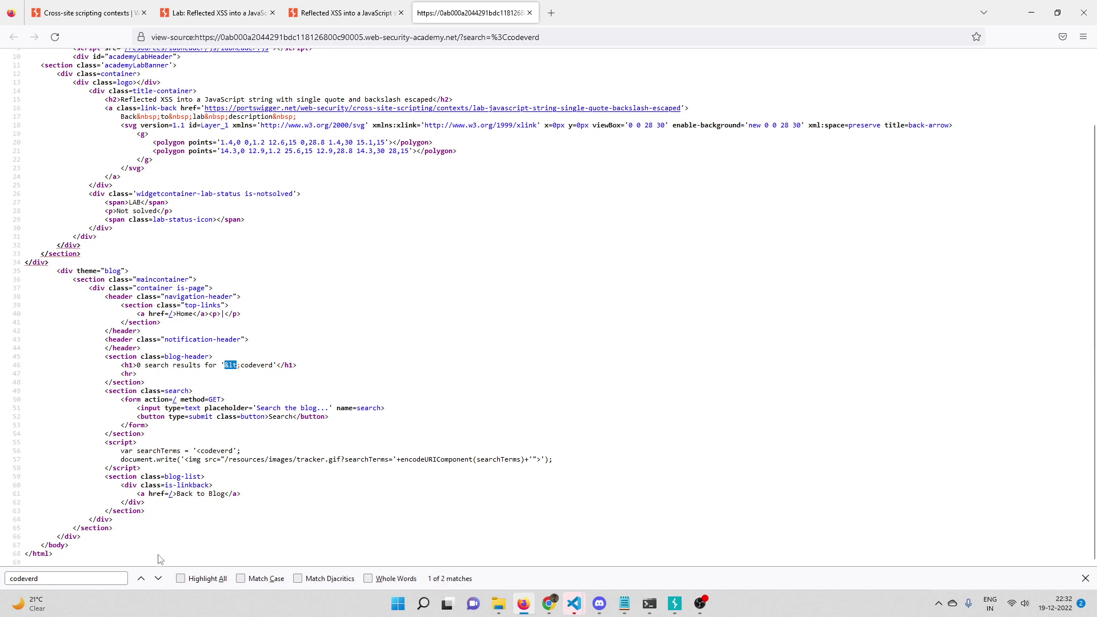
pyautogui.click(159, 579)
# Highlight the unescaped '<codeverd' in searchTerms and its surrounding script tags.
pyautogui.click(200, 453)
pyautogui.doubleClick(200, 452)
pyautogui.moveTo(106, 443)
pyautogui.mouseDown()
pyautogui.moveTo(139, 442)
pyautogui.moveTo(106, 468)
pyautogui.mouseUp()
pyautogui.moveTo(106, 443); pyautogui.dragTo(137, 443)
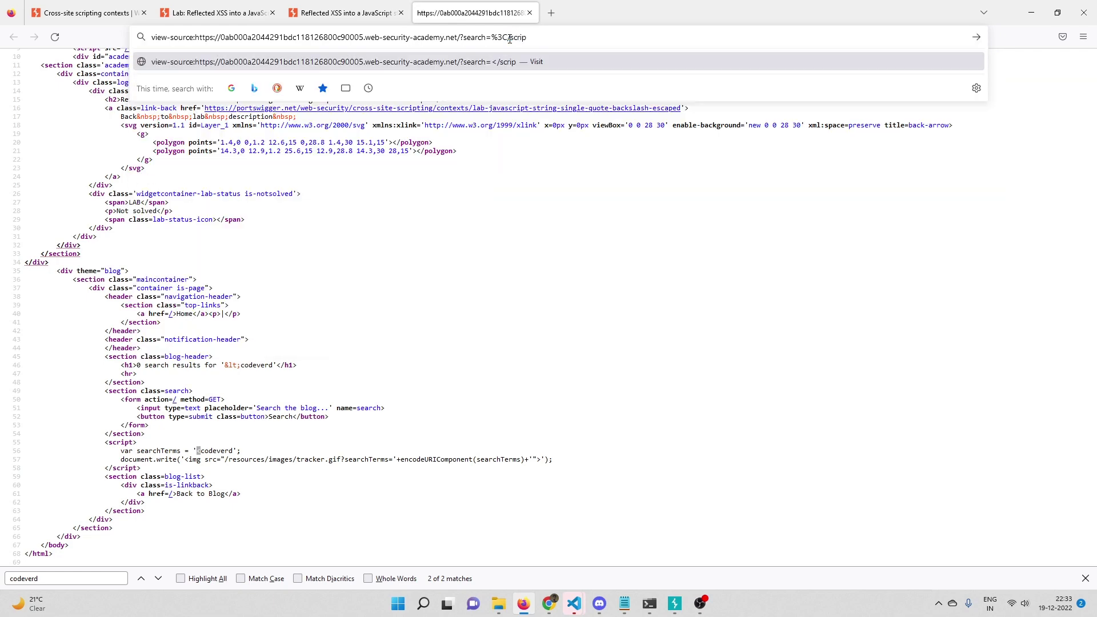
pyautogui.write('>')
# Load the source for the '</script>' search and search within it.
pyautogui.press('Return')
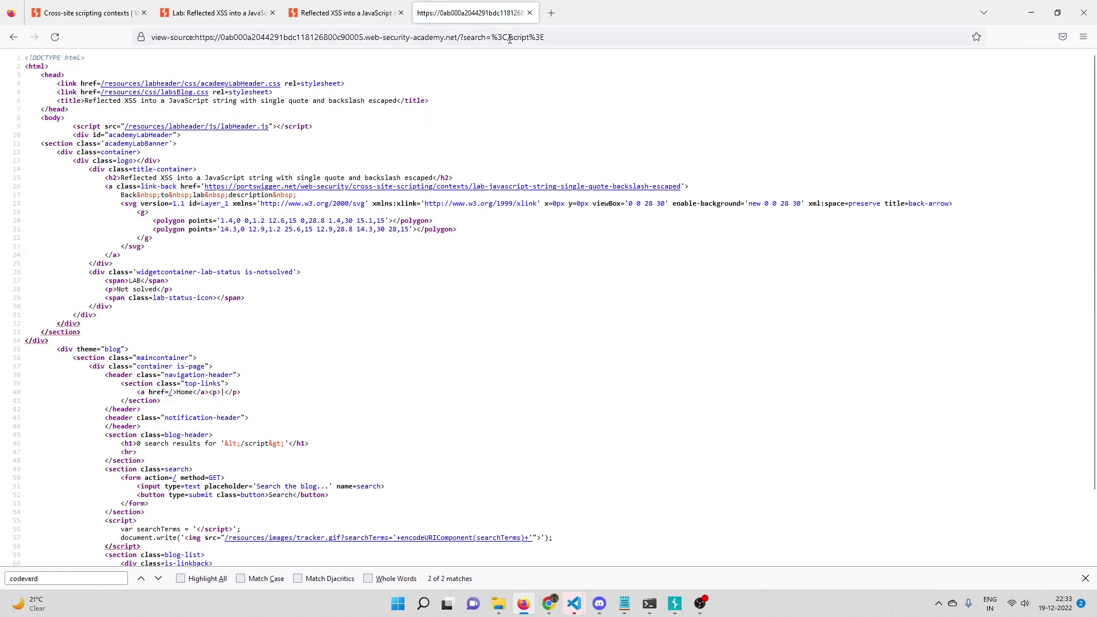
pyautogui.hotkey('ctrl', 'f')
pyautogui.press('Return')
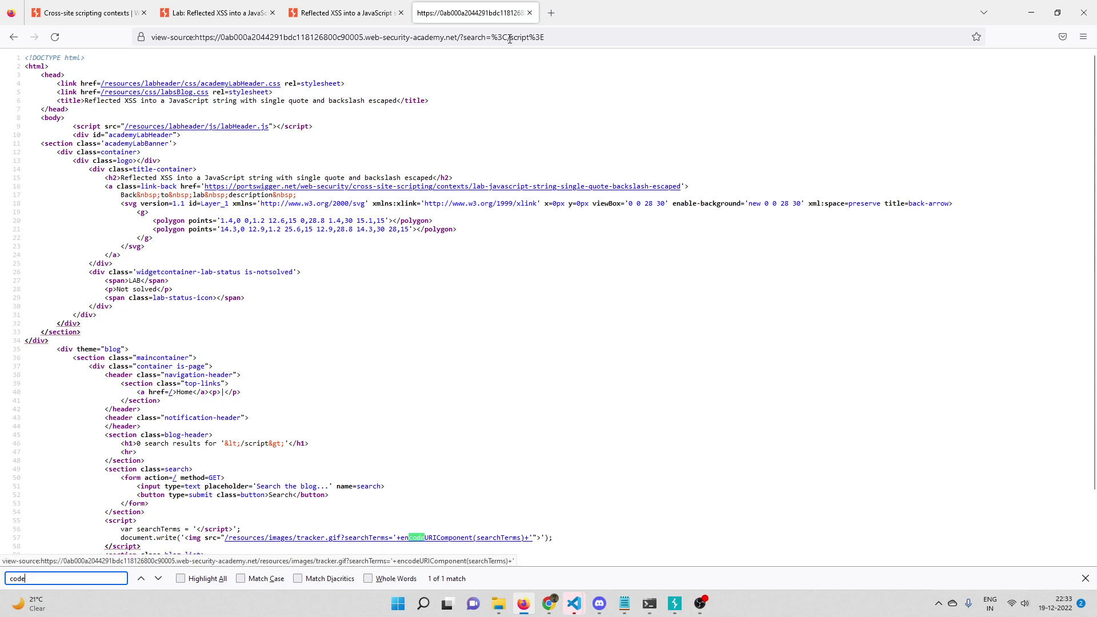
pyautogui.write('c')
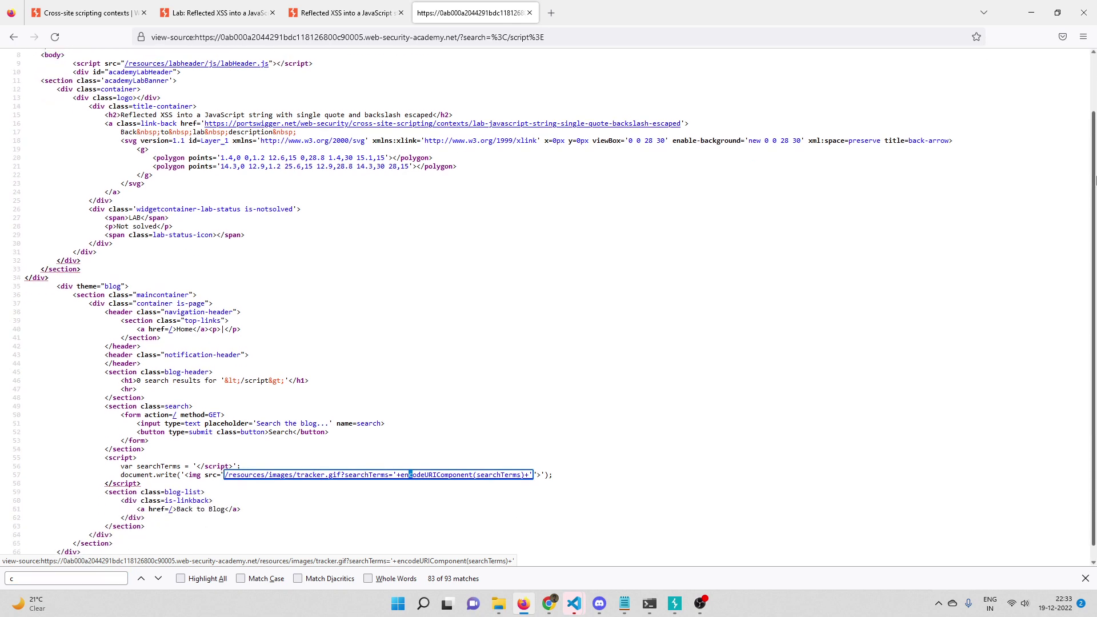
pyautogui.scroll(-3, 1094, 112)
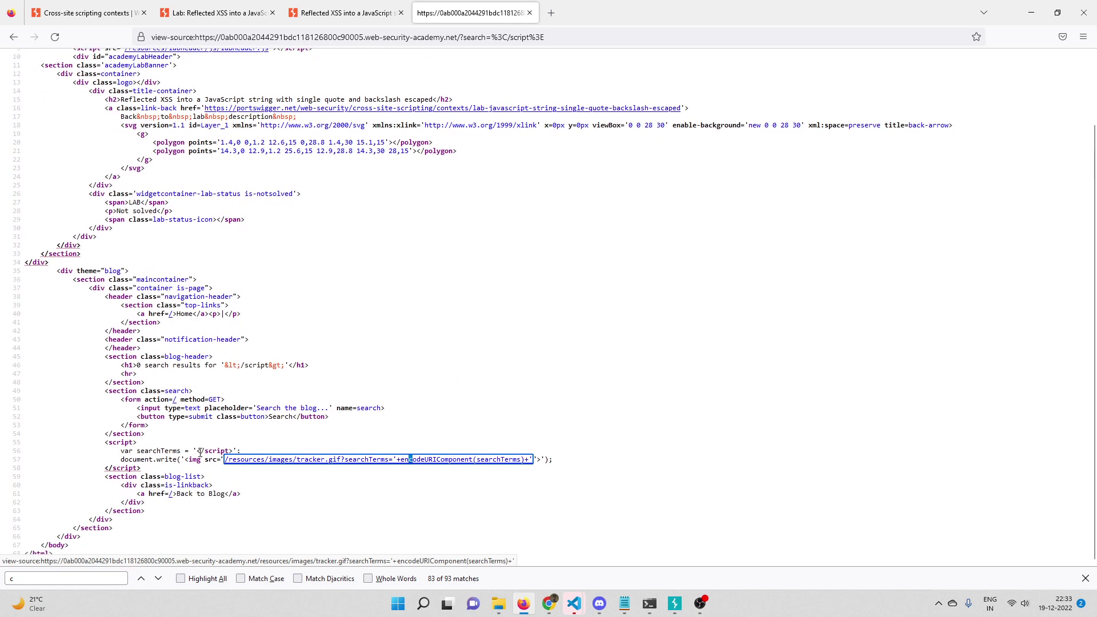
# Highlight the reflected </script> in searchTerms against the block's opening script tag.
pyautogui.moveTo(197, 451); pyautogui.dragTo(233, 451)
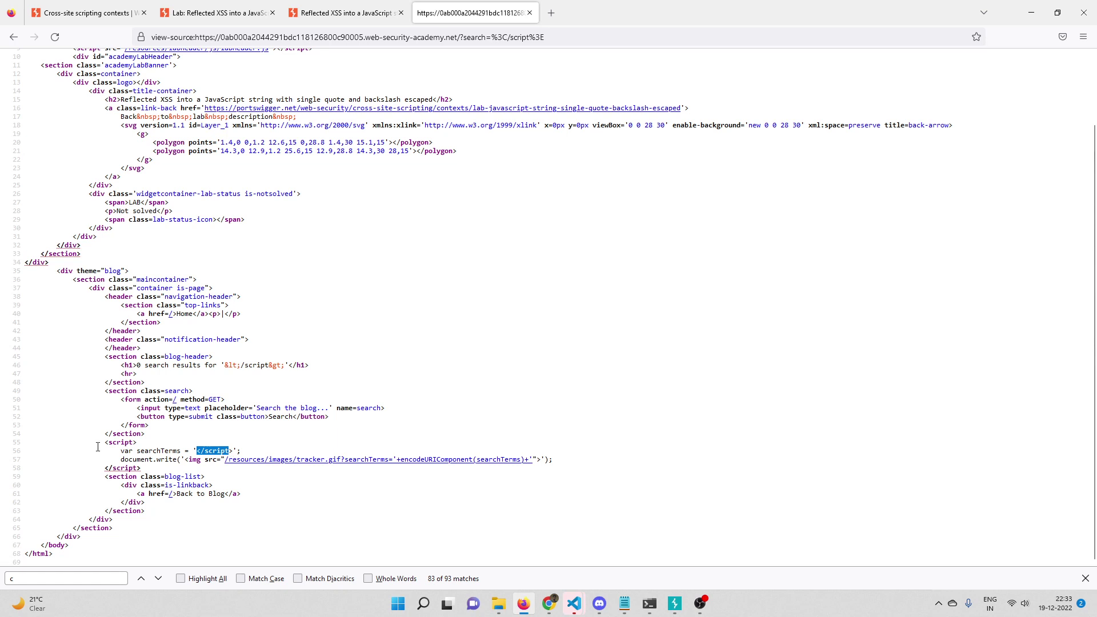
pyautogui.moveTo(104, 443); pyautogui.dragTo(140, 442)
pyautogui.moveTo(235, 451); pyautogui.dragTo(196, 451)
pyautogui.moveTo(103, 443); pyautogui.dragTo(240, 451)
# Trace the injected </script> and img onerror=alert(123) payload against the script block's tags.
pyautogui.click(244, 451)
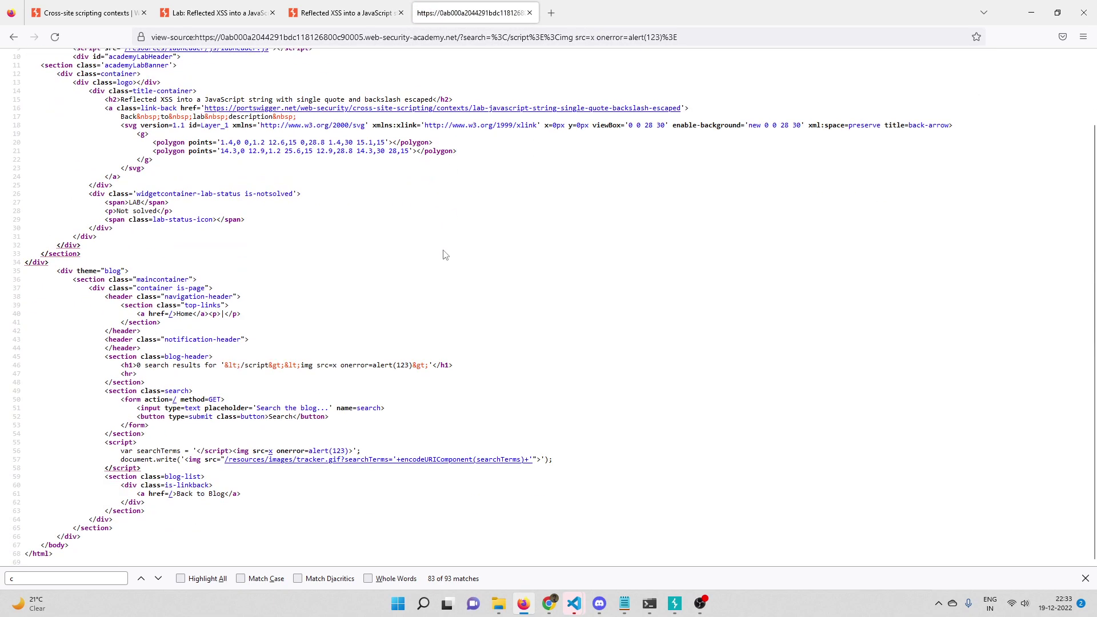
pyautogui.moveTo(232, 451); pyautogui.dragTo(361, 451)
pyautogui.click(235, 438)
pyautogui.moveTo(105, 443)
pyautogui.mouseDown()
pyautogui.moveTo(138, 443)
pyautogui.moveTo(106, 469)
pyautogui.mouseUp()
pyautogui.moveTo(196, 451); pyautogui.dragTo(233, 451)
pyautogui.moveTo(353, 451); pyautogui.dragTo(233, 451)
pyautogui.moveTo(352, 452); pyautogui.dragTo(238, 451)
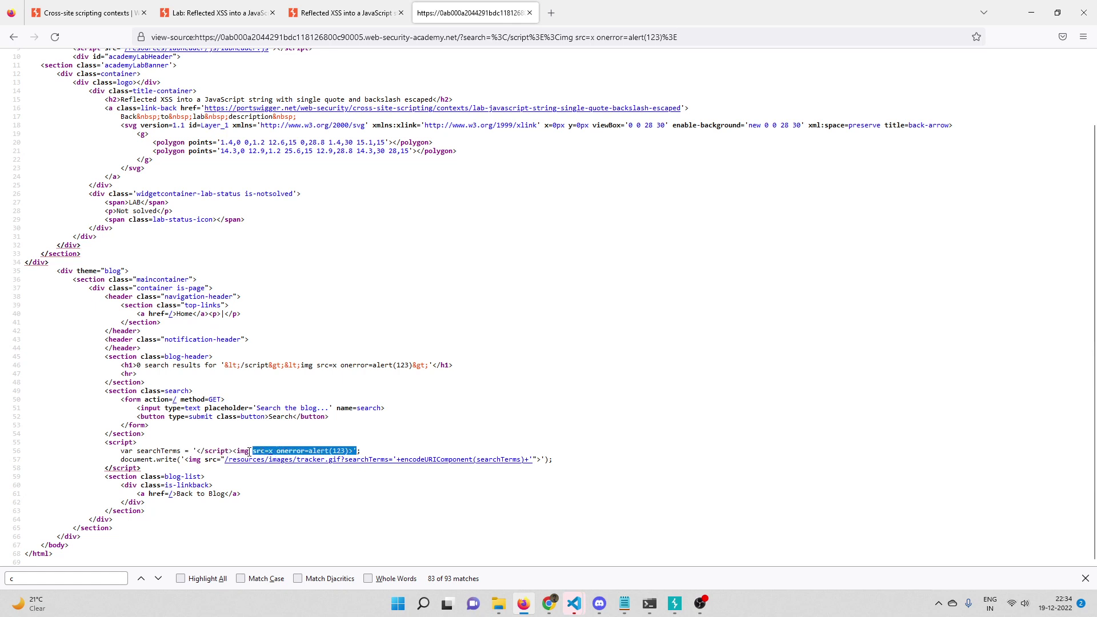
pyautogui.click(413, 402)
# Strip the view-source: prefix, load the live payload page, and dismiss the 123 alert.
pyautogui.click(197, 37)
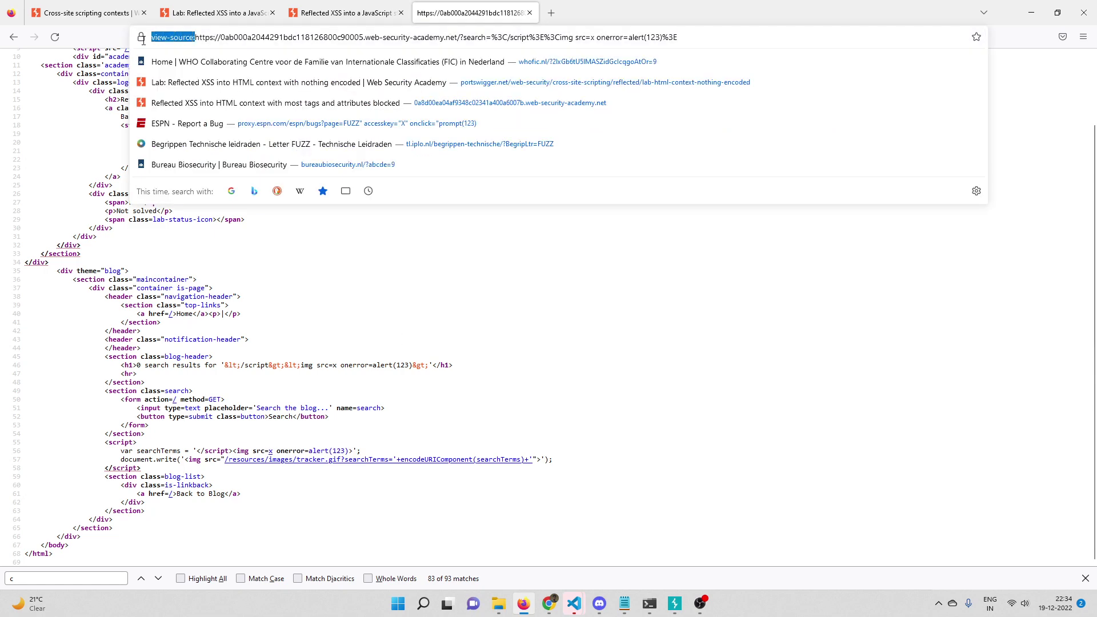
pyautogui.press('Home')
pyautogui.press('Delete')
pyautogui.press('Return')
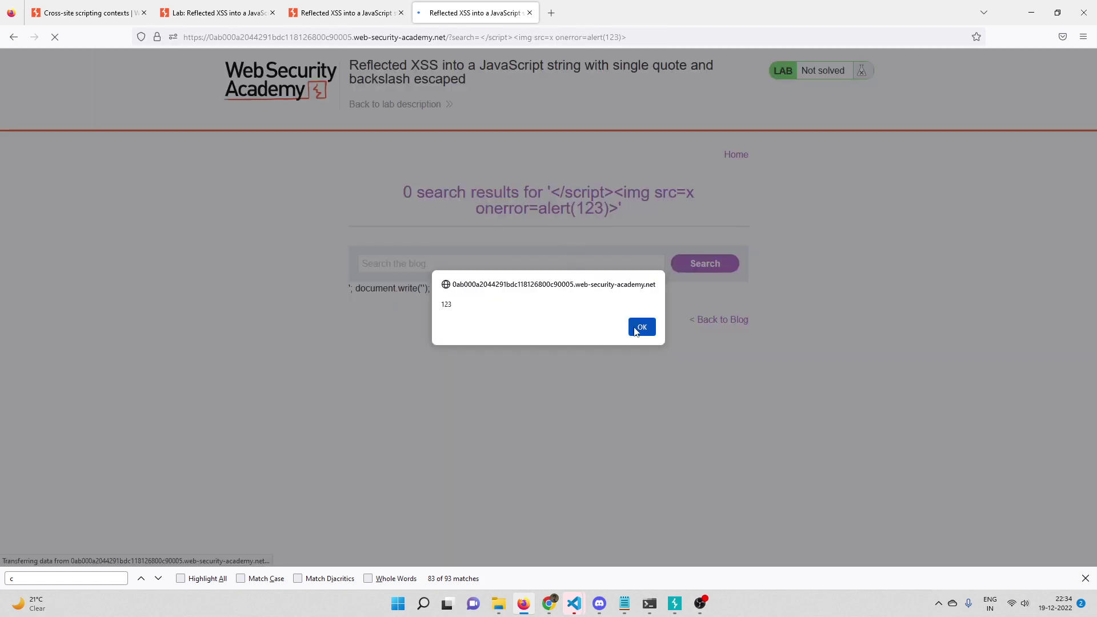
pyautogui.press('Return')
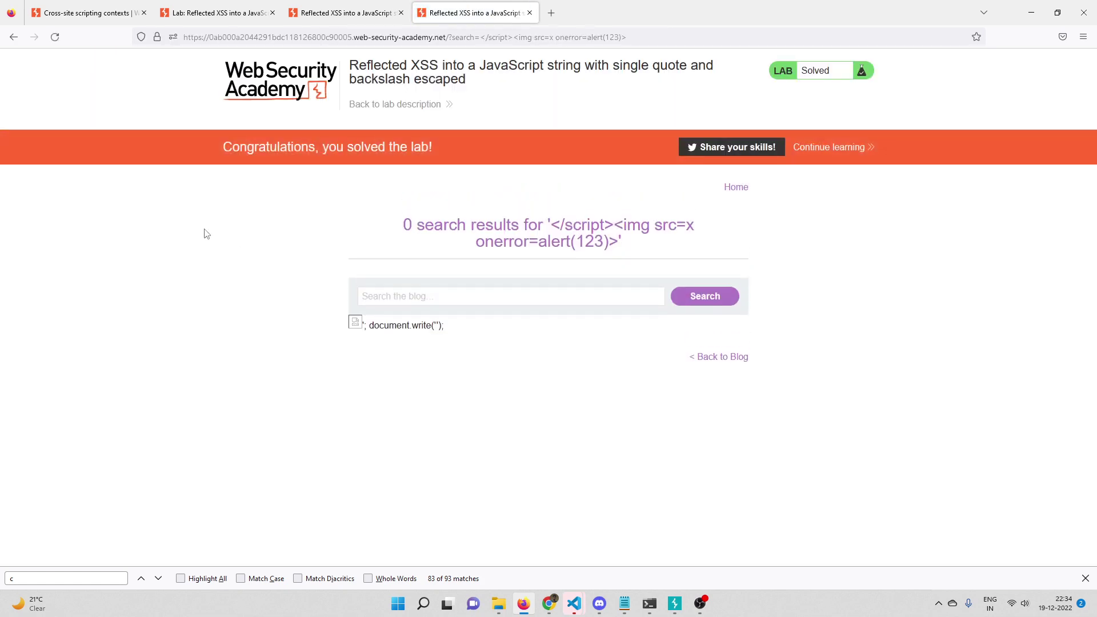